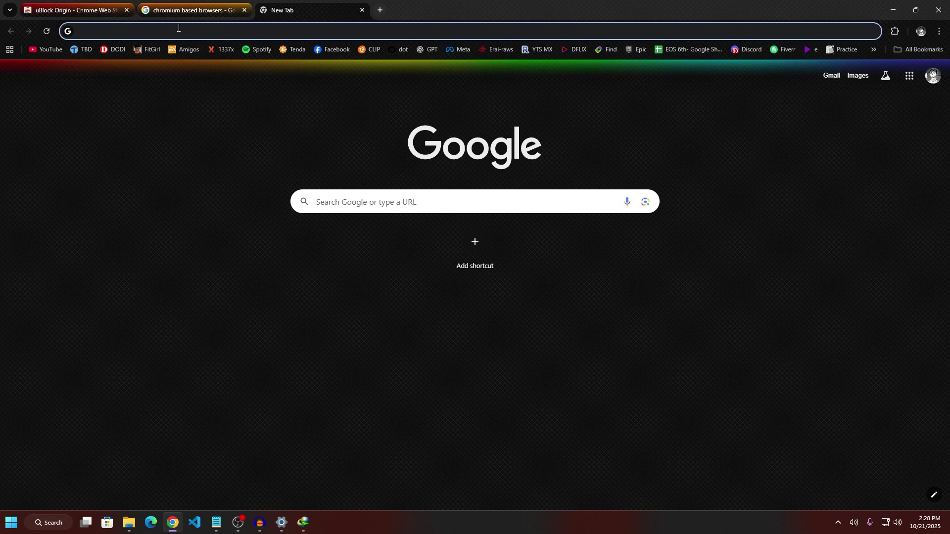
type("ublock orgin")
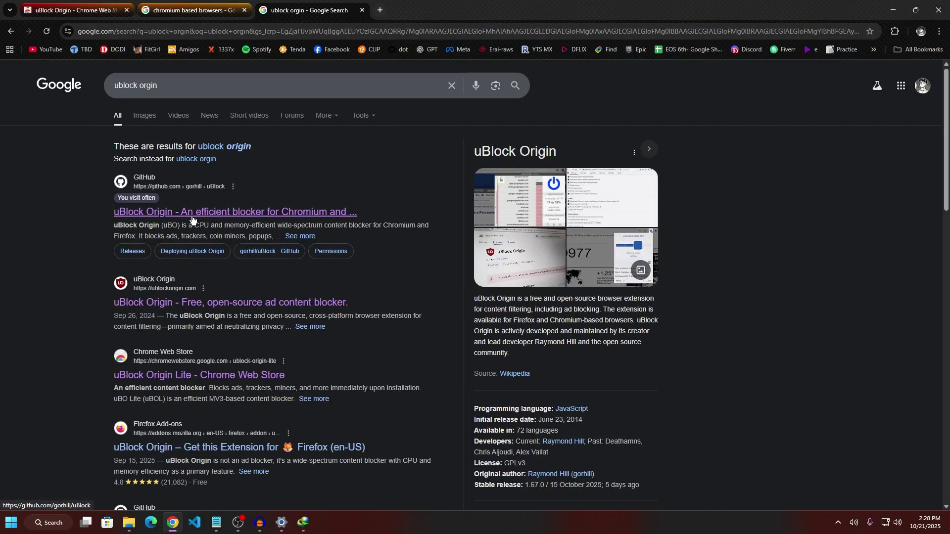
Download uBlock0_1.67.0.chromium.zip from the GitHub 1.67.0 release page and dismiss the IDM dialog
left_click(261, 216)
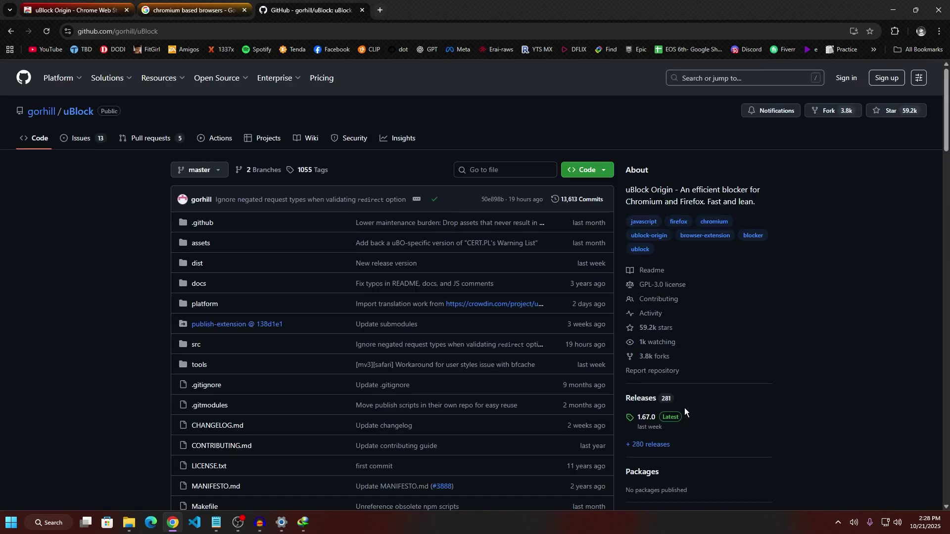
scroll(684, 408, "down", 3)
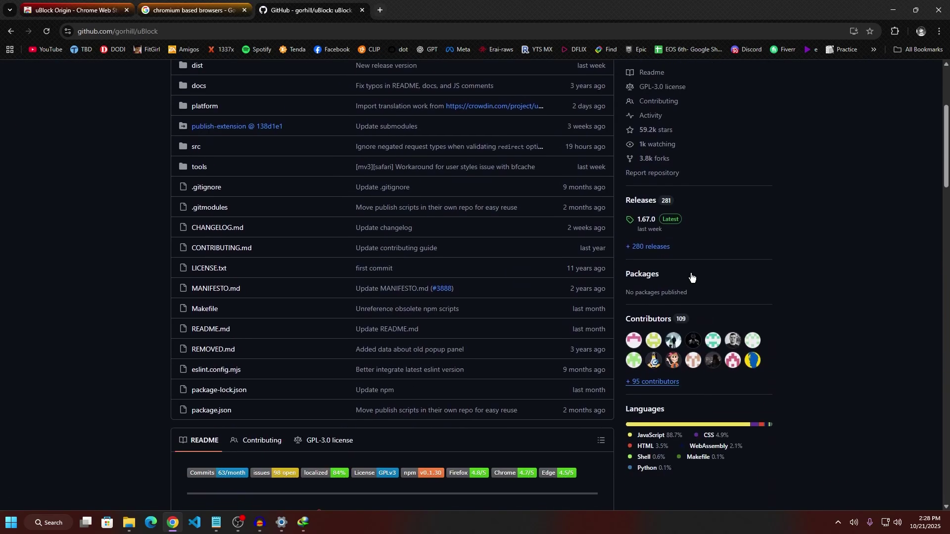
left_click(645, 221)
scroll(358, 268, "down", 3)
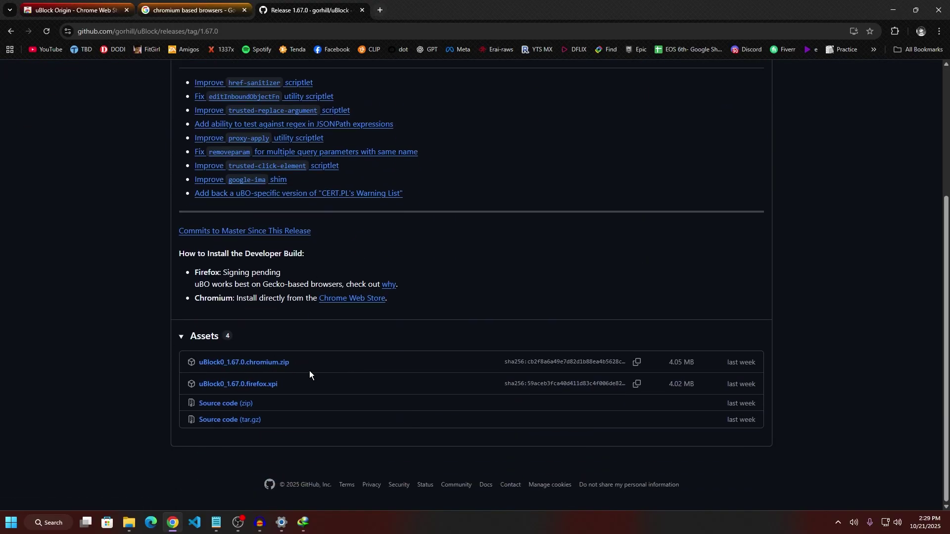
left_click(258, 365)
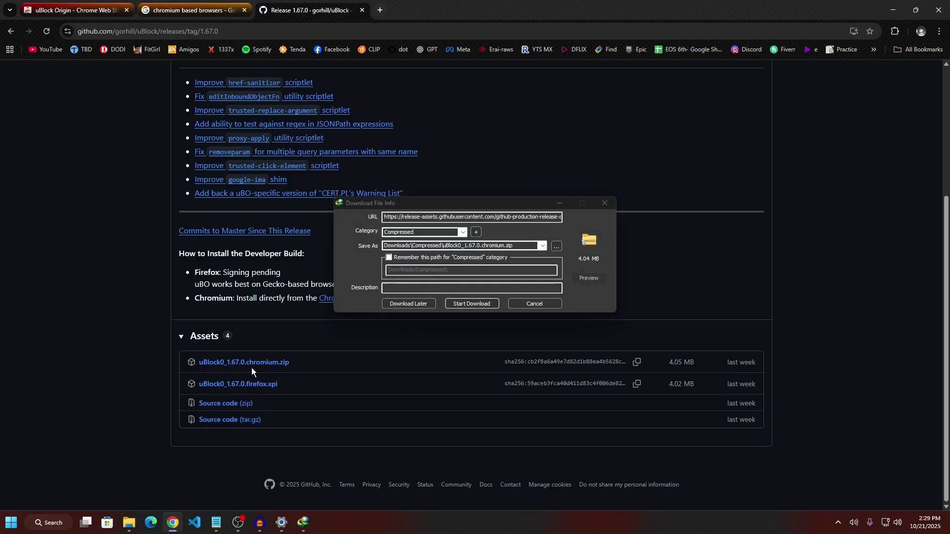
left_click(604, 205)
left_click(569, 184)
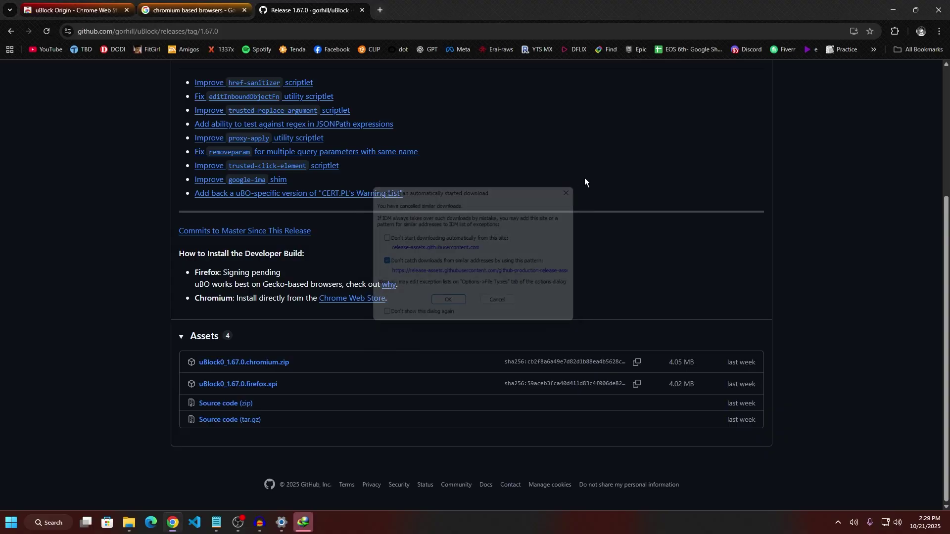
Inspect the desktop uBlock0_1.67.0.chromium folder and its uBlock0.chromium subfolder, then return to Chrome
left_click(892, 9)
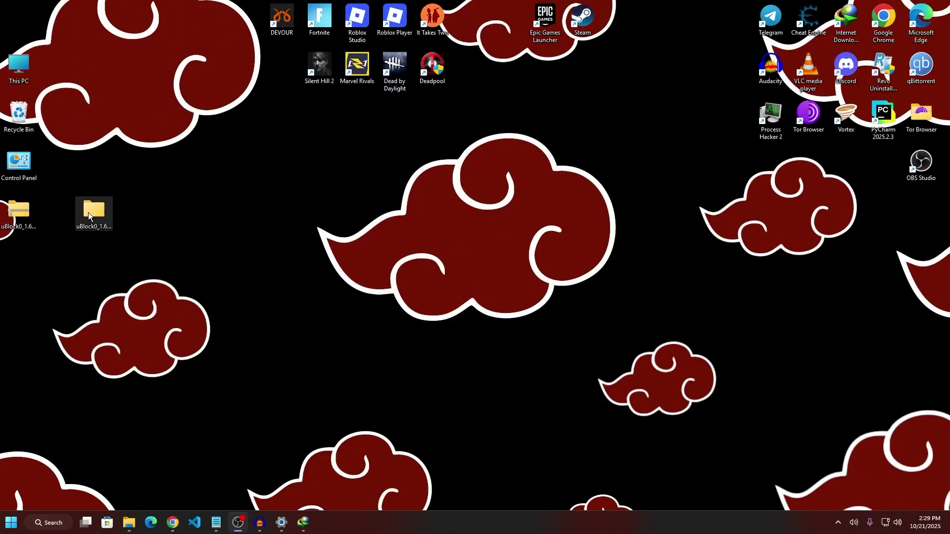
double_click(94, 203)
double_click(164, 90)
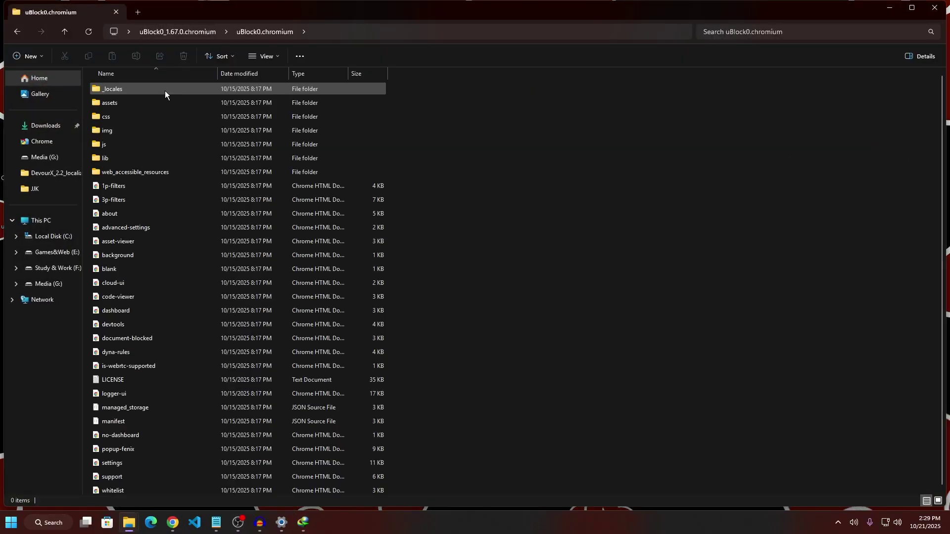
left_click(17, 31)
left_click(889, 7)
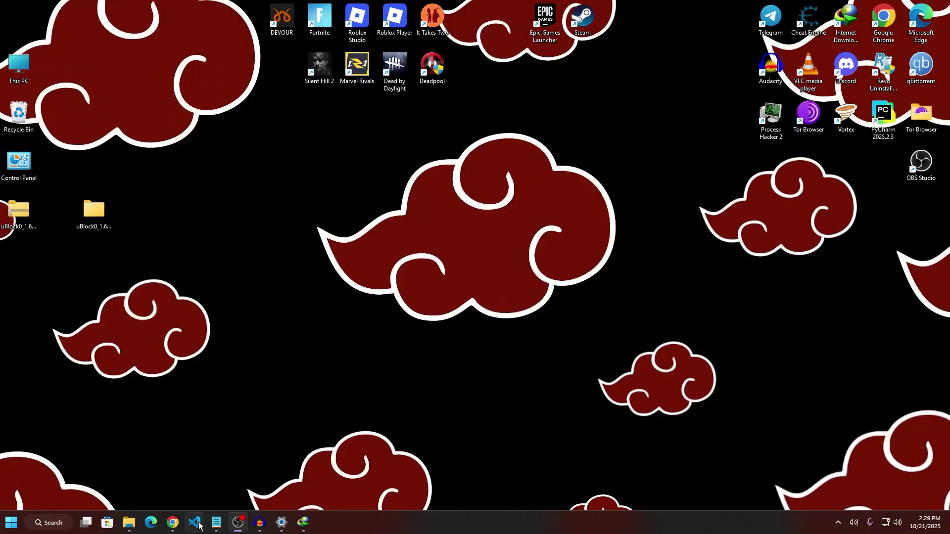
left_click(172, 523)
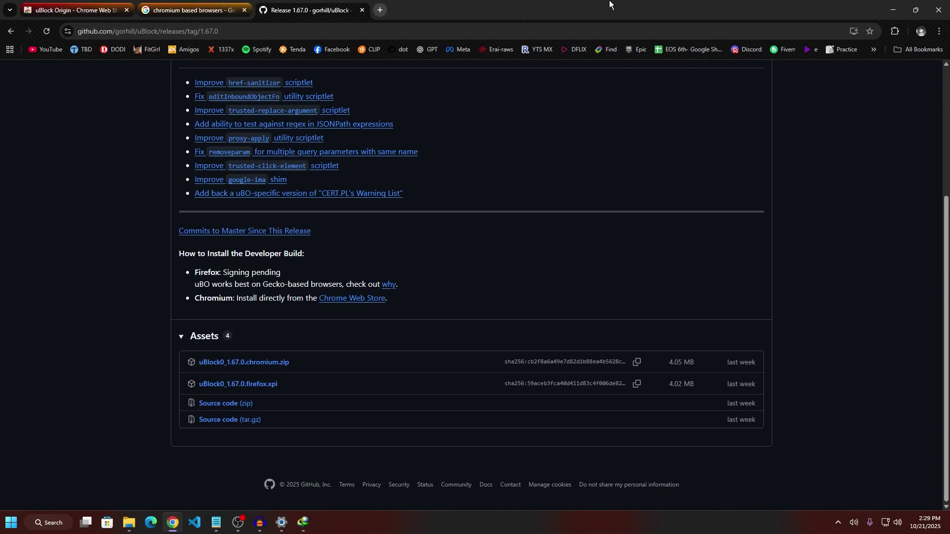
Open Manage extensions from the puzzle-piece menu, then open a new tab
left_click(895, 33)
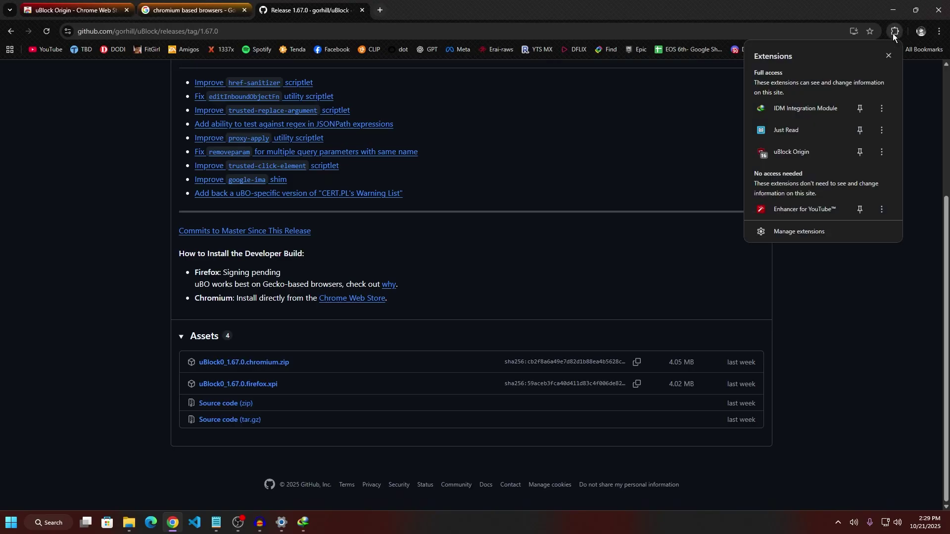
left_click(786, 233)
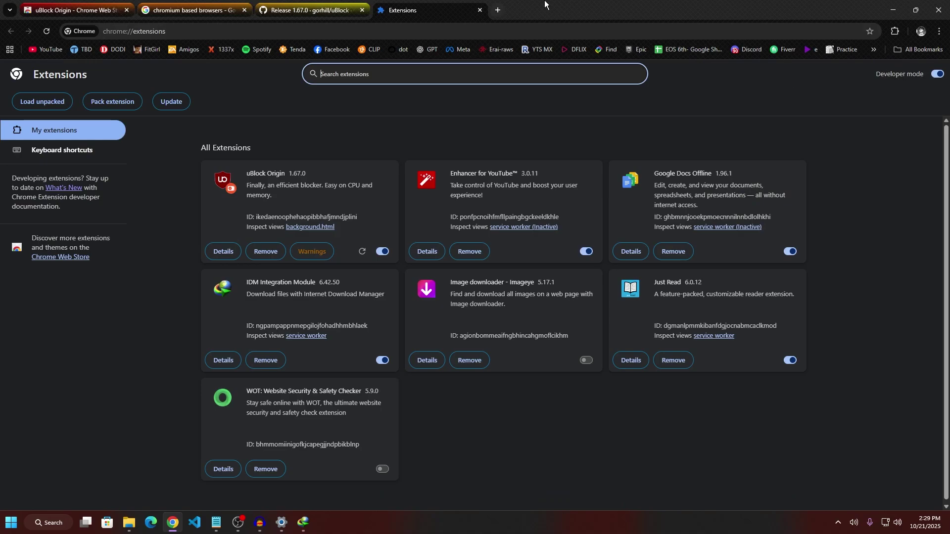
left_click(497, 10)
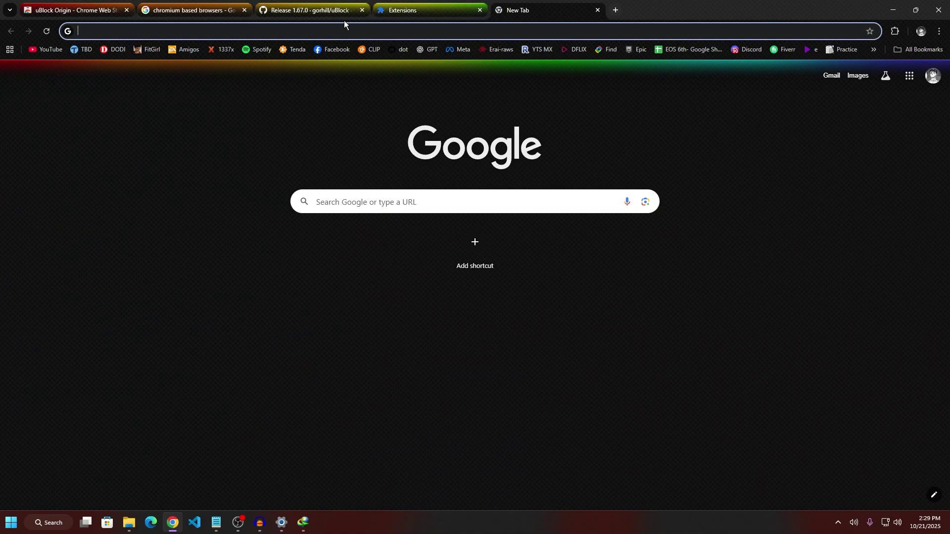
type("chrome")
Open chrome://flags and highlight the M139, M140 unexpire and legacy manifest version flags
key("BackSpace")
type("://")
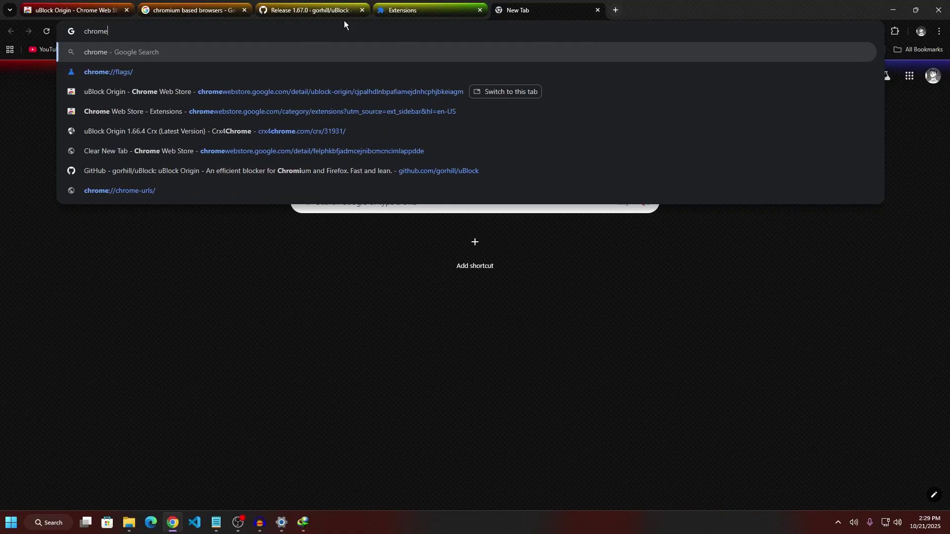
left_click(140, 69)
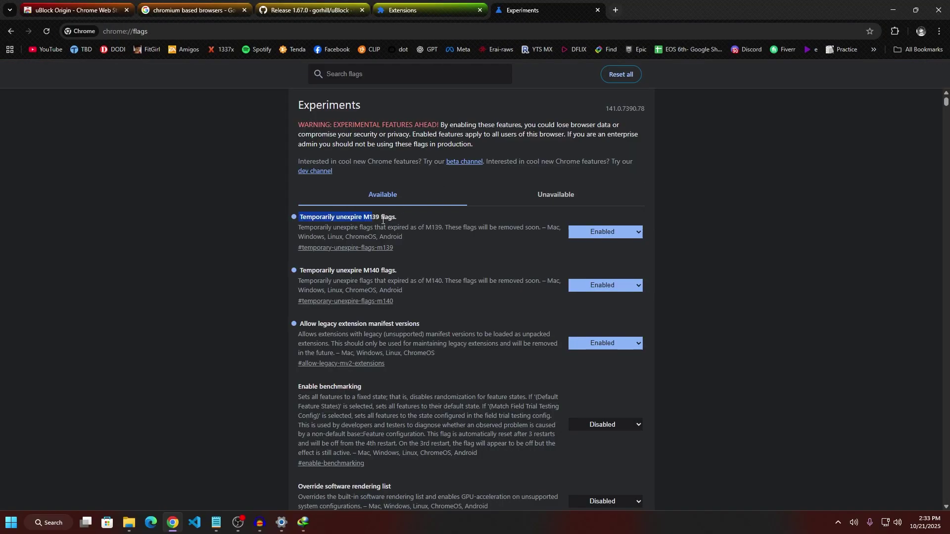
left_click_drag(299, 217, 397, 218)
left_click_drag(299, 270, 396, 272)
left_click_drag(299, 324, 439, 323)
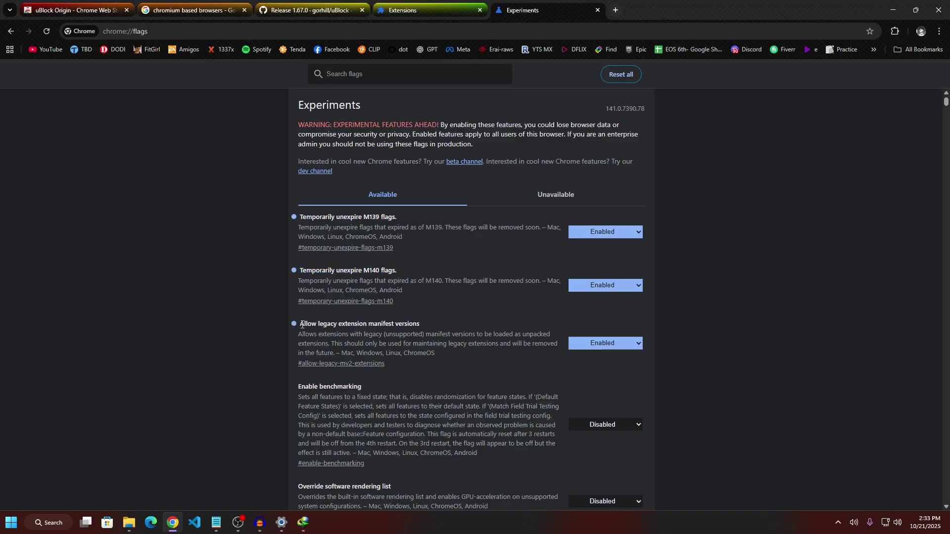
left_click(360, 72)
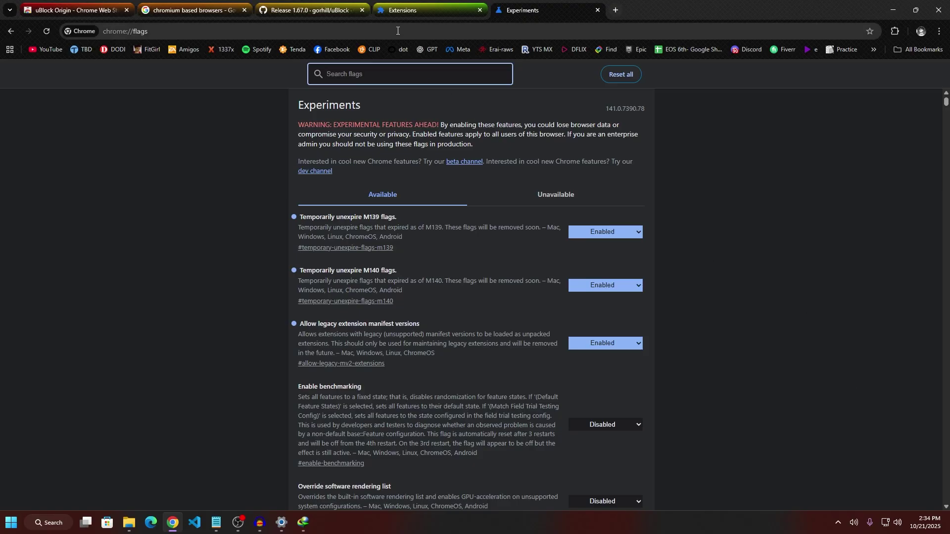
Load unpacked the uBlock0.chromium folder from uBlock0_1.67.0.chromium on the extensions page
left_click(890, 33)
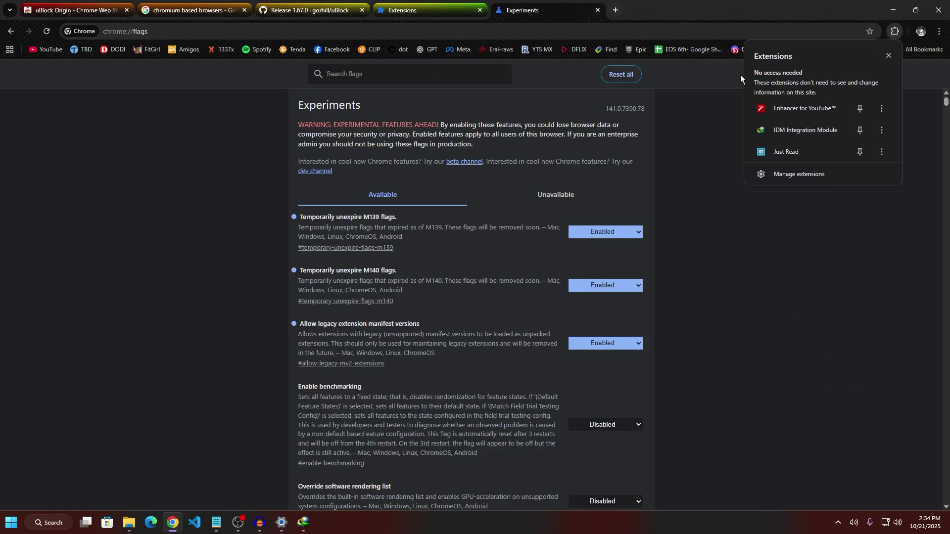
left_click(789, 175)
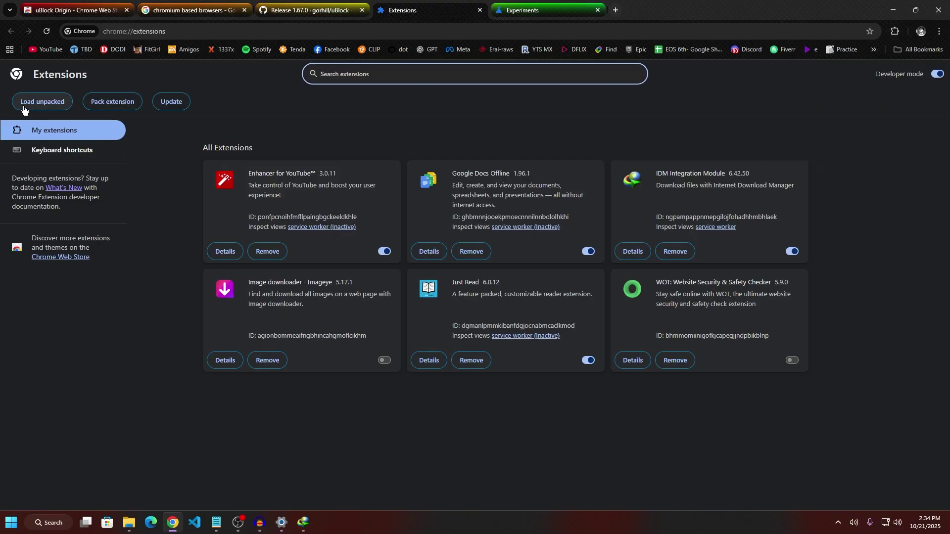
left_click(27, 104)
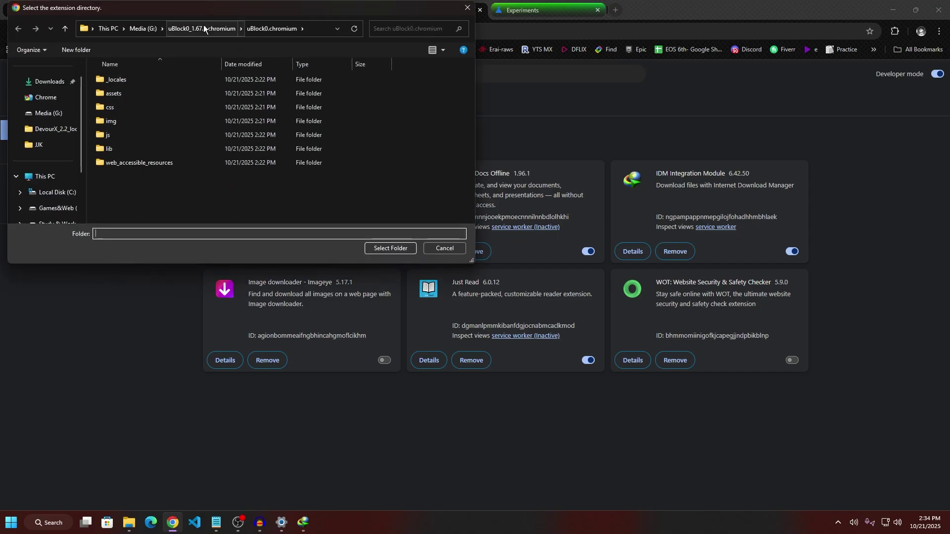
left_click(204, 27)
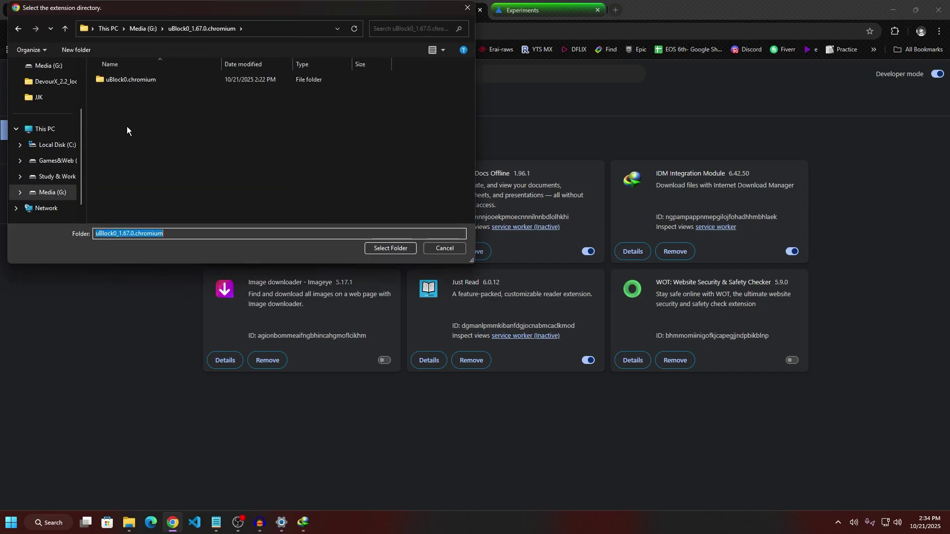
left_click(136, 83)
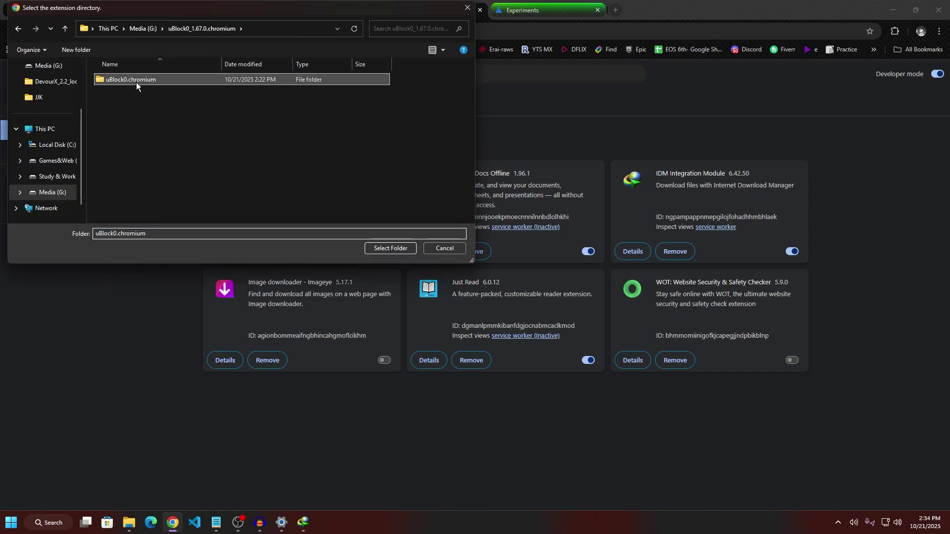
left_click(395, 250)
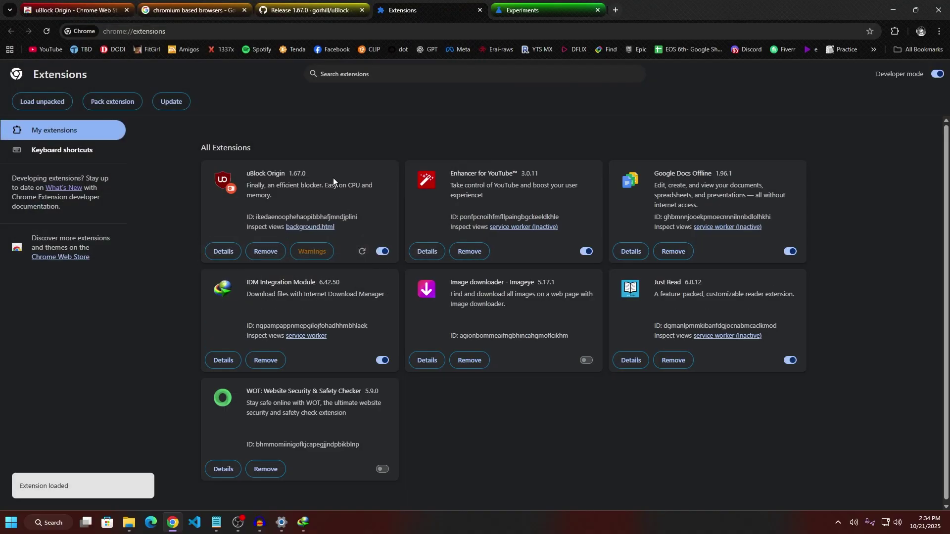
Clear all uBlock Origin warnings, return to the extensions list, and minimize Chrome
left_click(325, 254)
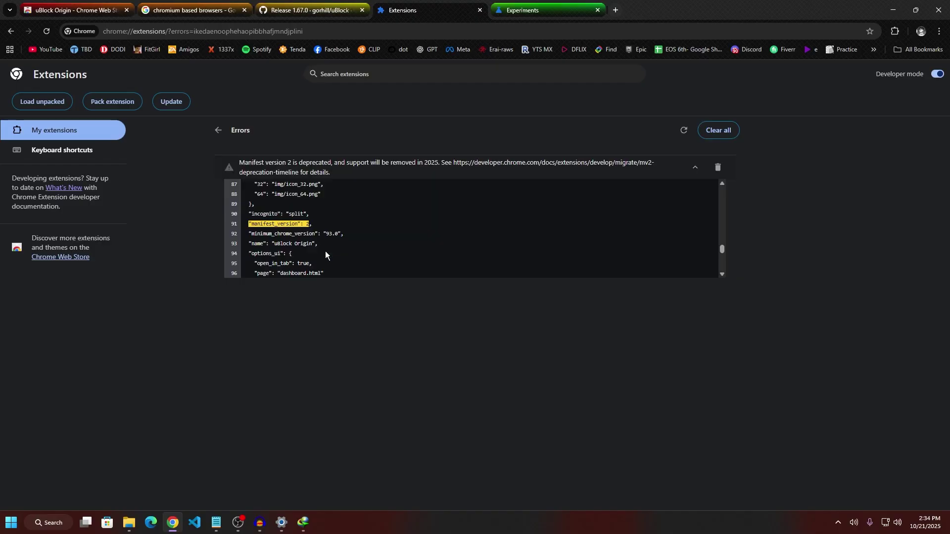
left_click(734, 131)
left_click(218, 132)
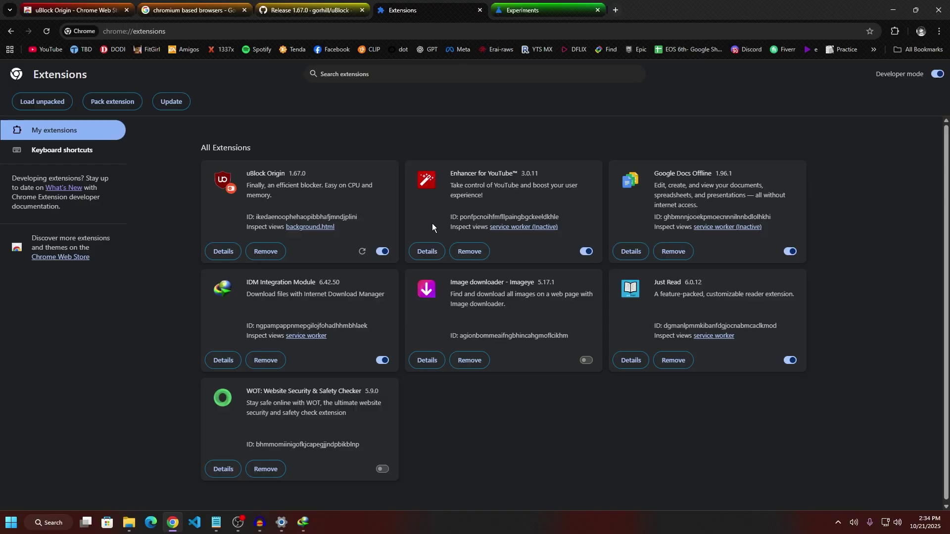
left_click(892, 10)
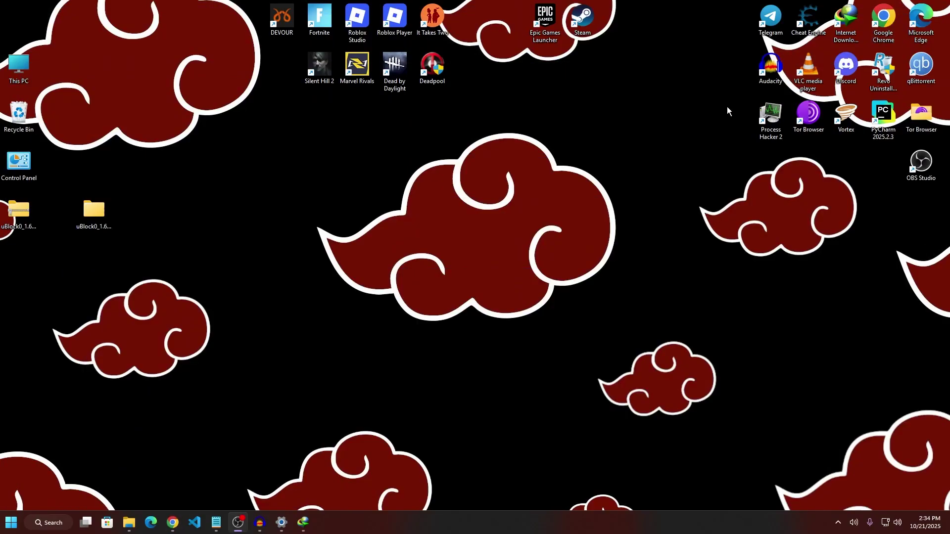